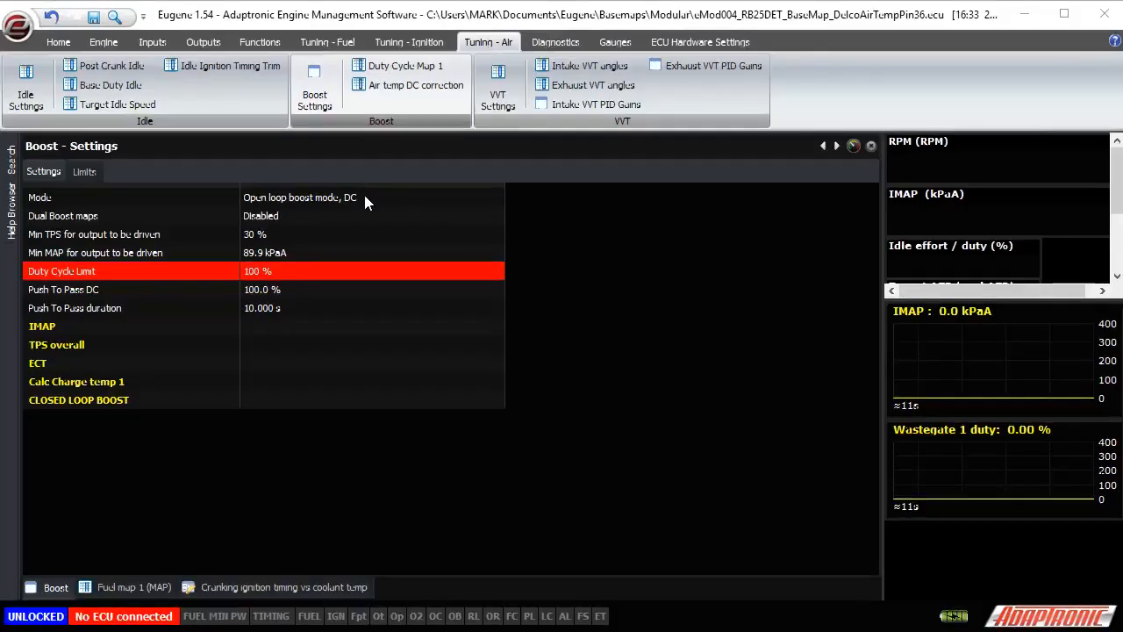
# Step: Keep the boost mode as Open loop boost mode, DC and enable dual boost maps in the boost settings
pyautogui.click(363, 191)
pyautogui.click(364, 195)
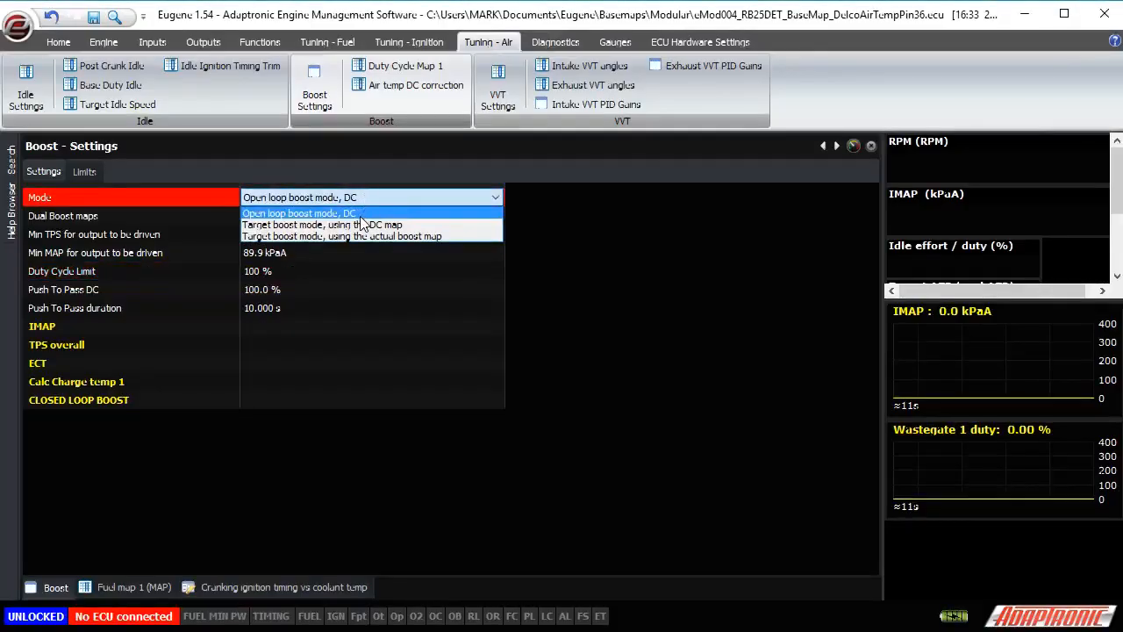
pyautogui.click(360, 216)
pyautogui.click(273, 220)
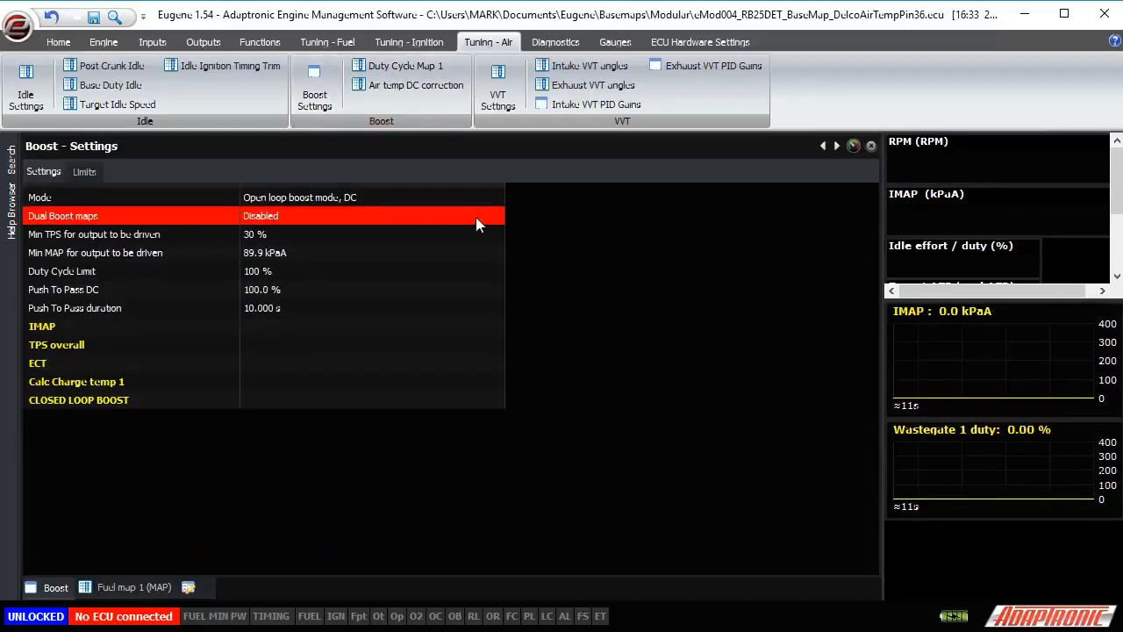
pyautogui.click(482, 217)
pyautogui.click(249, 215)
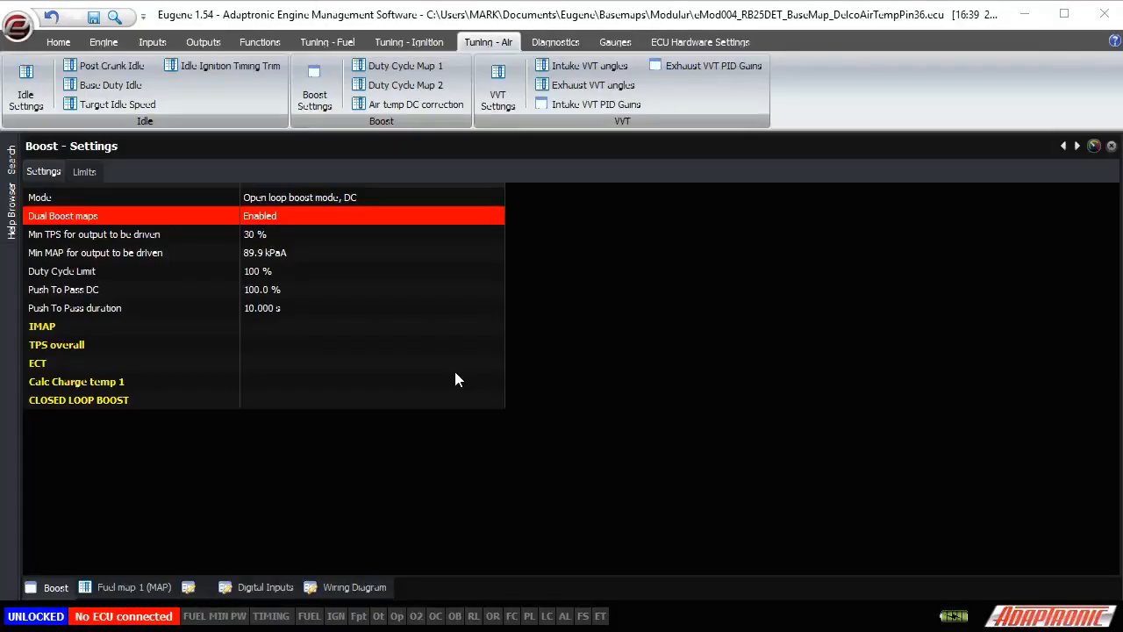
# Step: Assign the Boost setting 1 function to digital input 1
pyautogui.click(151, 42)
pyautogui.click(650, 97)
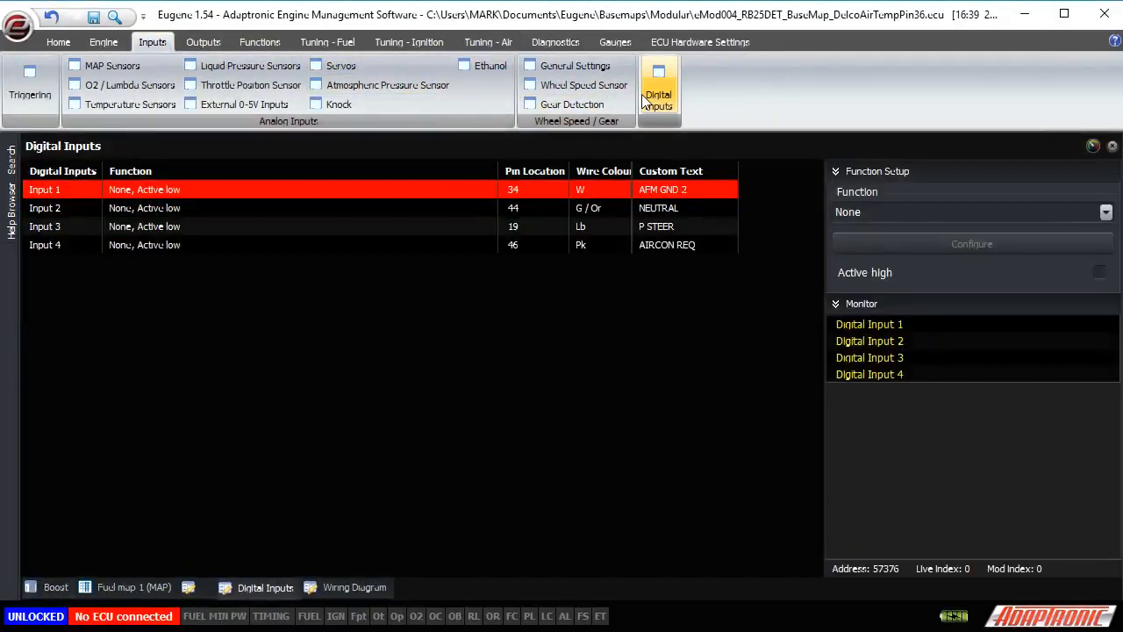
pyautogui.click(1107, 215)
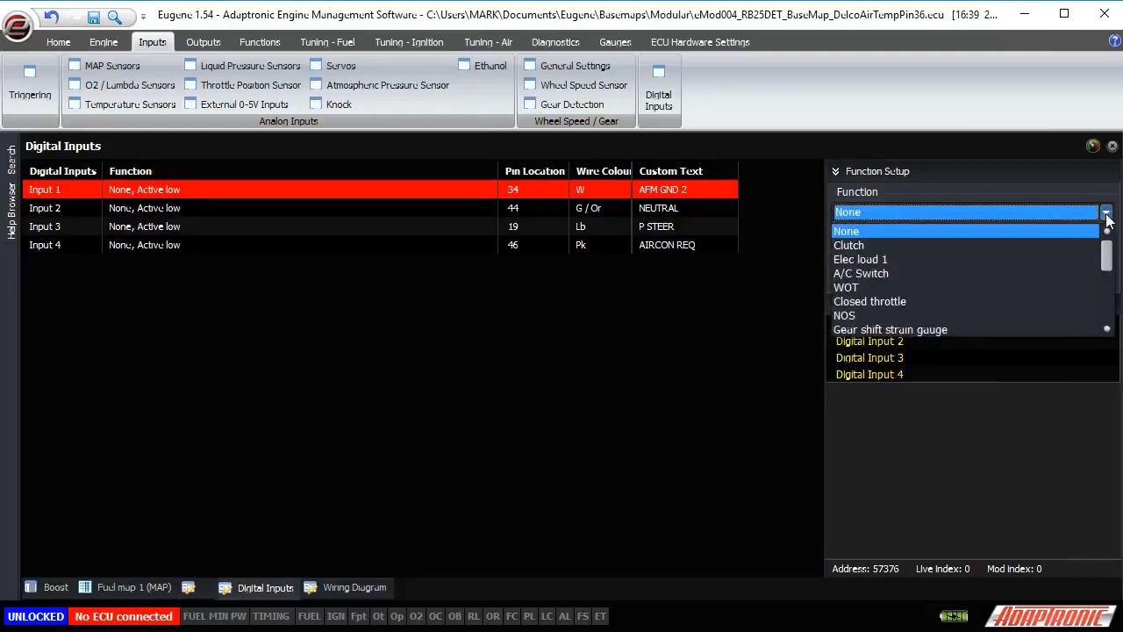
pyautogui.press('b')
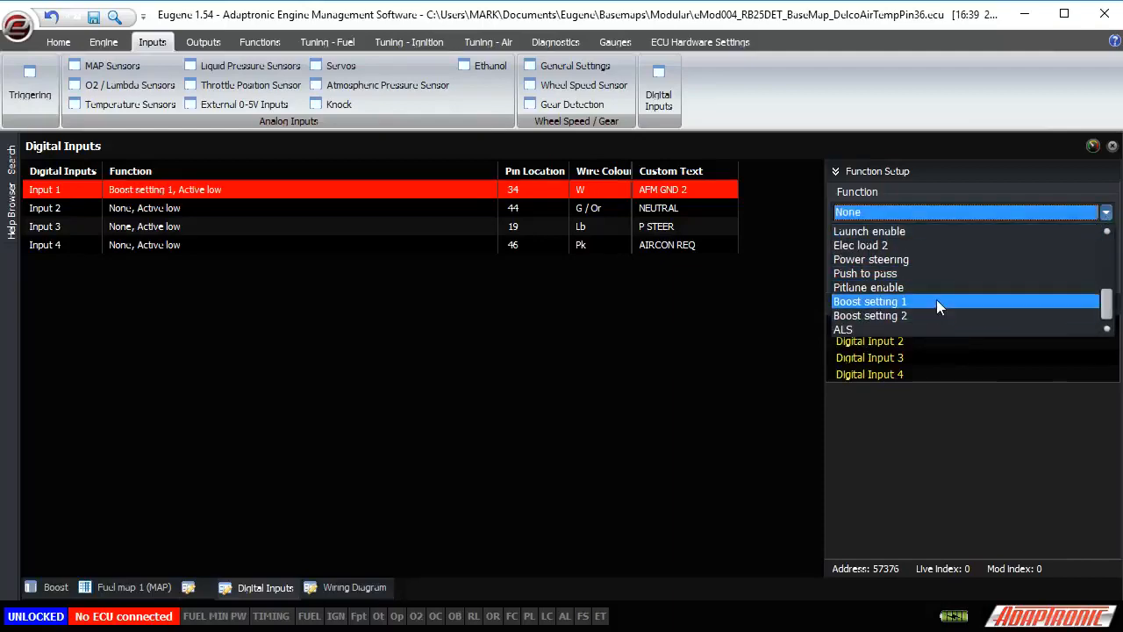
pyautogui.click(935, 300)
pyautogui.click(951, 247)
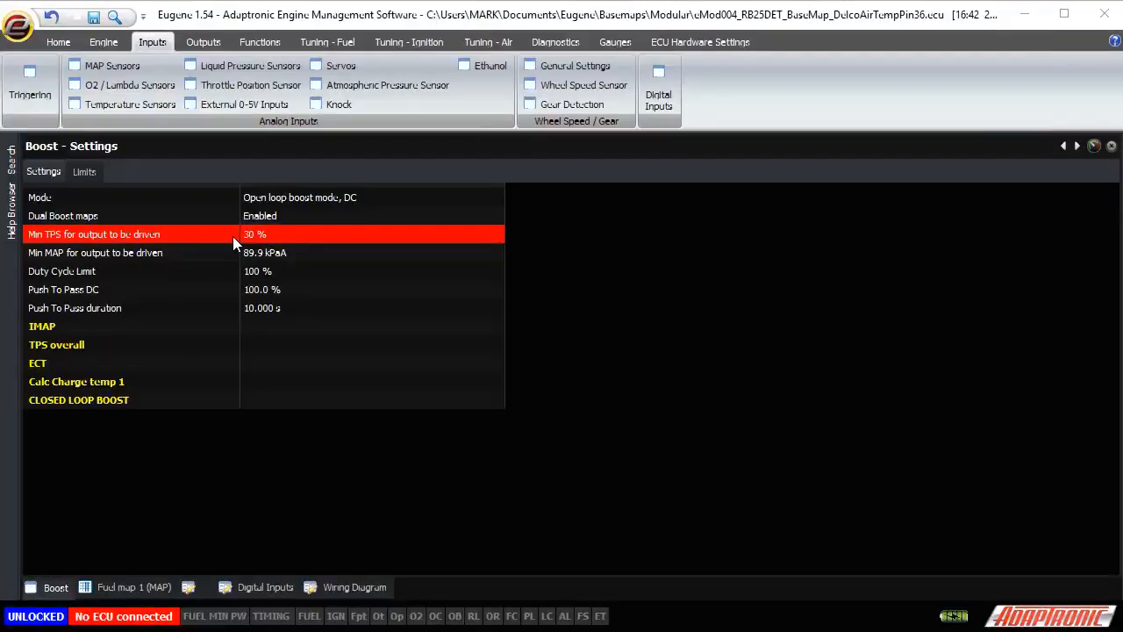
# Step: Review the minimum MAP, minimum TPS and duty cycle limit parameters in the boost settings
pyautogui.click(348, 256)
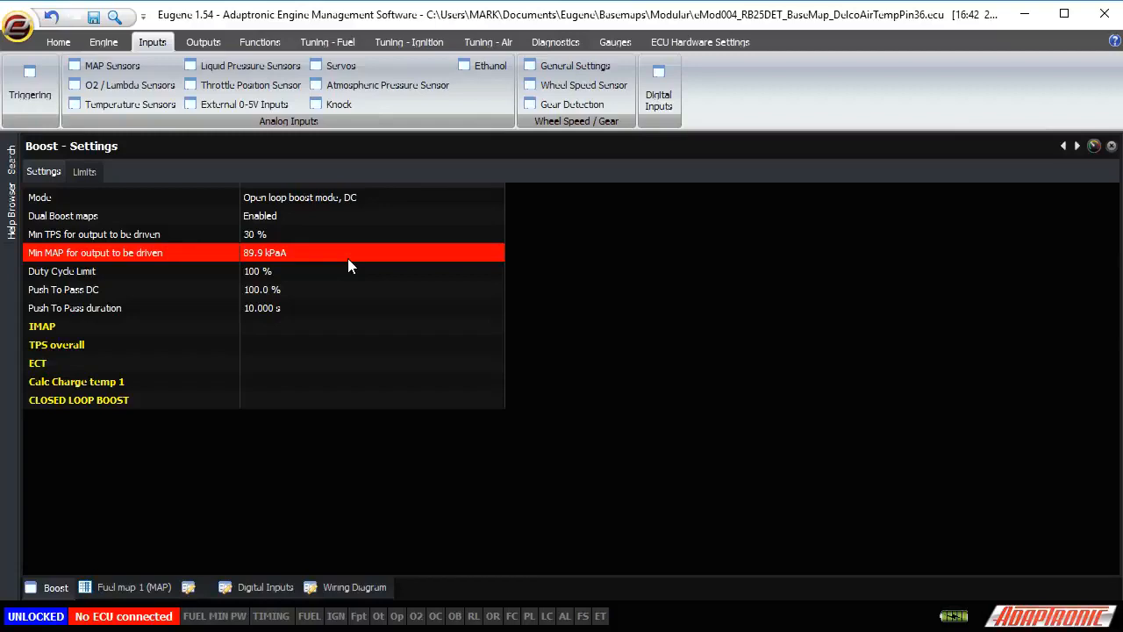
pyautogui.press('Up')
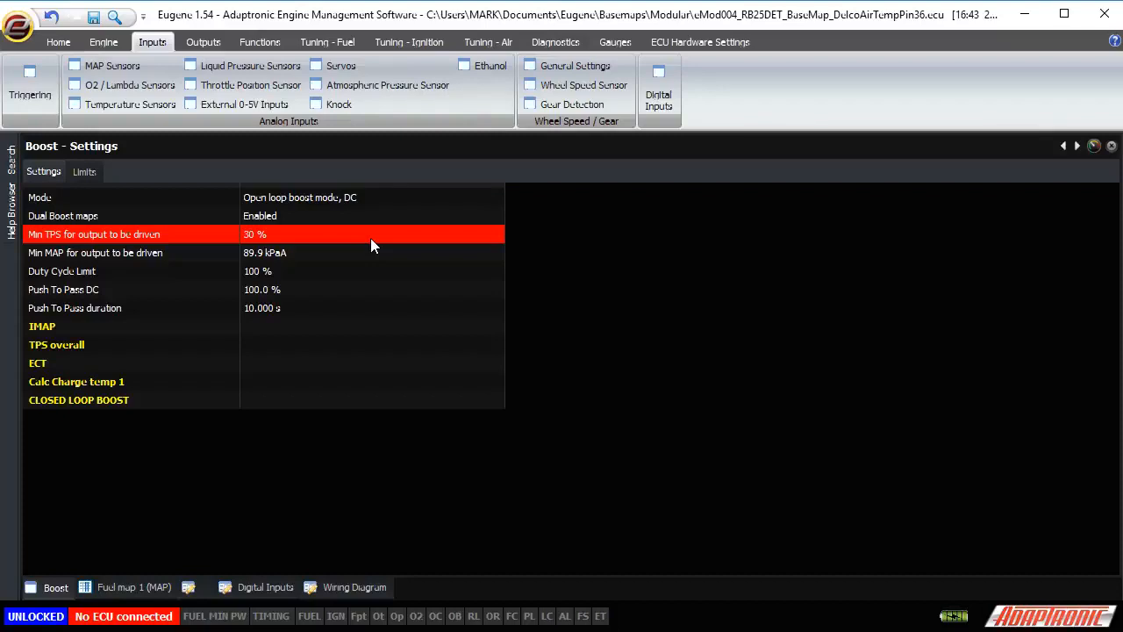
pyautogui.click(357, 272)
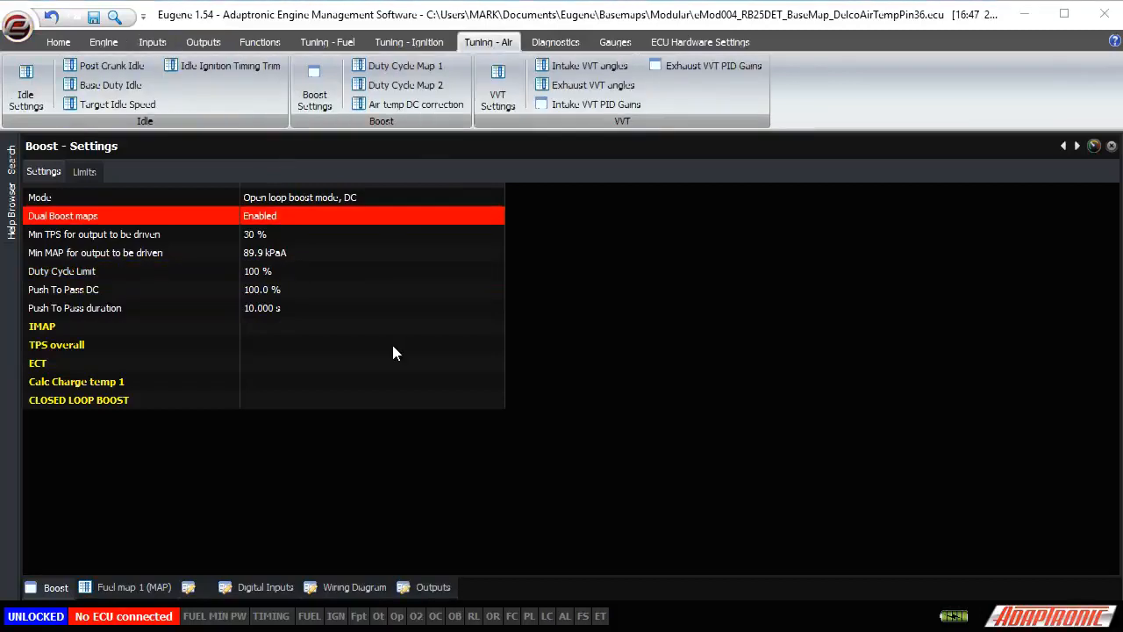
# Step: Assign the Wastegate 1 duty function to output 17, with PWM enabled at a frequency of 30 Hz
pyautogui.click(212, 44)
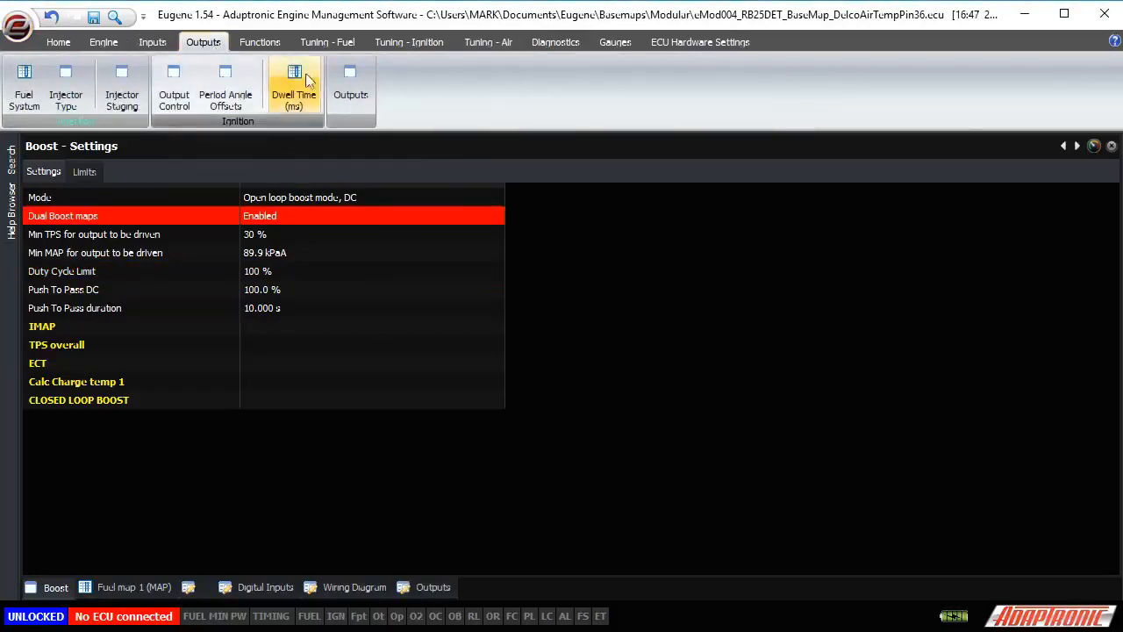
pyautogui.click(350, 99)
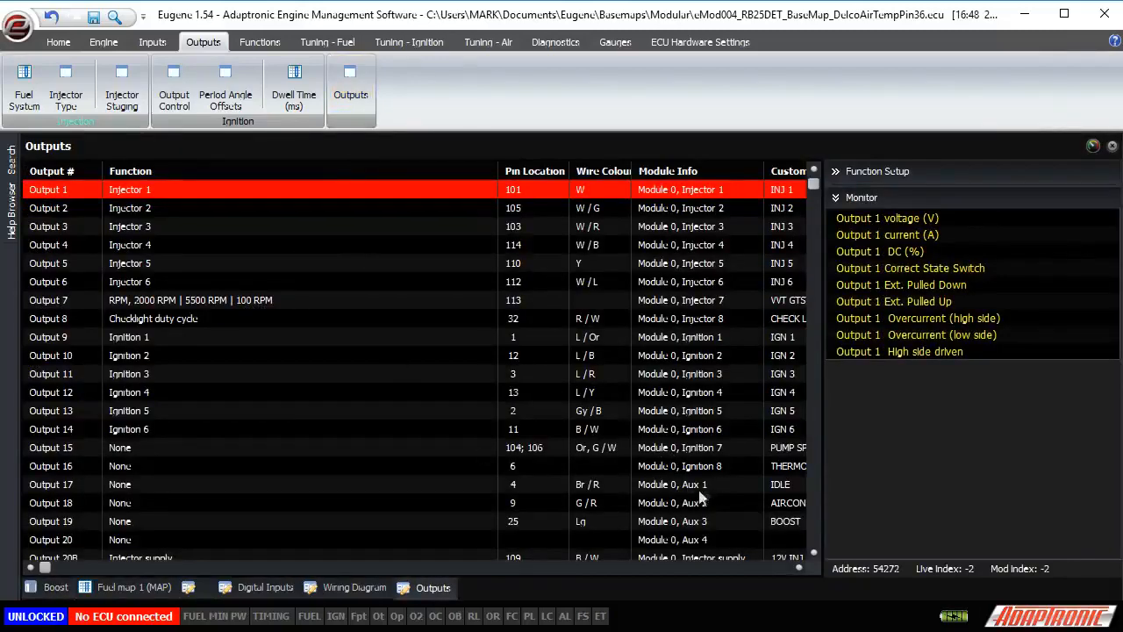
pyautogui.click(120, 487)
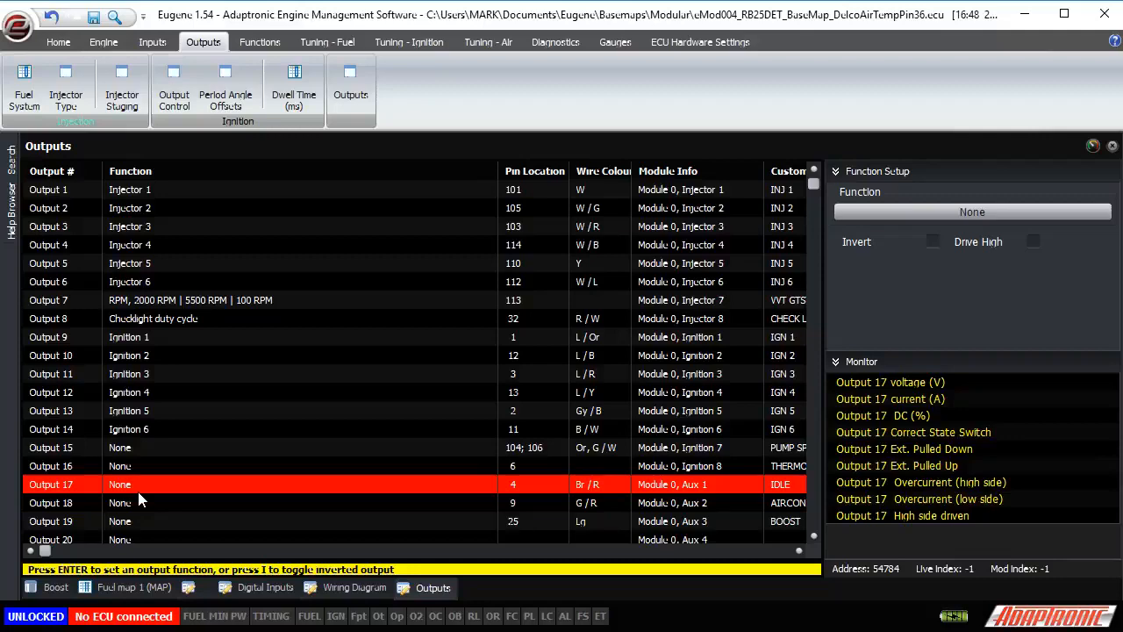
pyautogui.click(967, 211)
pyautogui.click(559, 150)
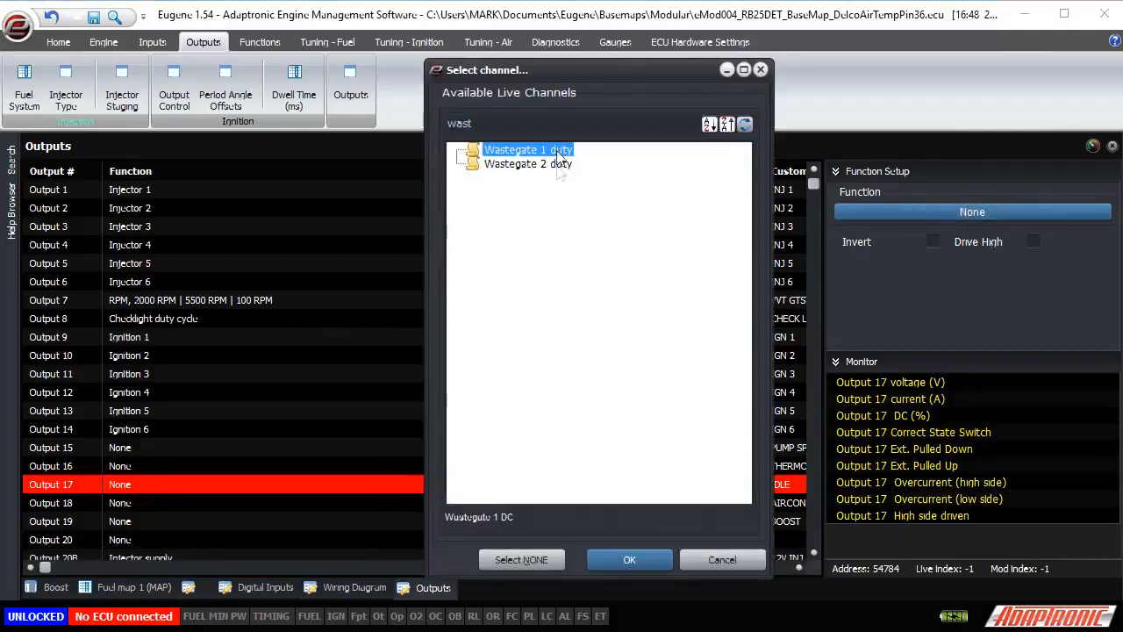
pyautogui.click(624, 559)
pyautogui.click(1065, 266)
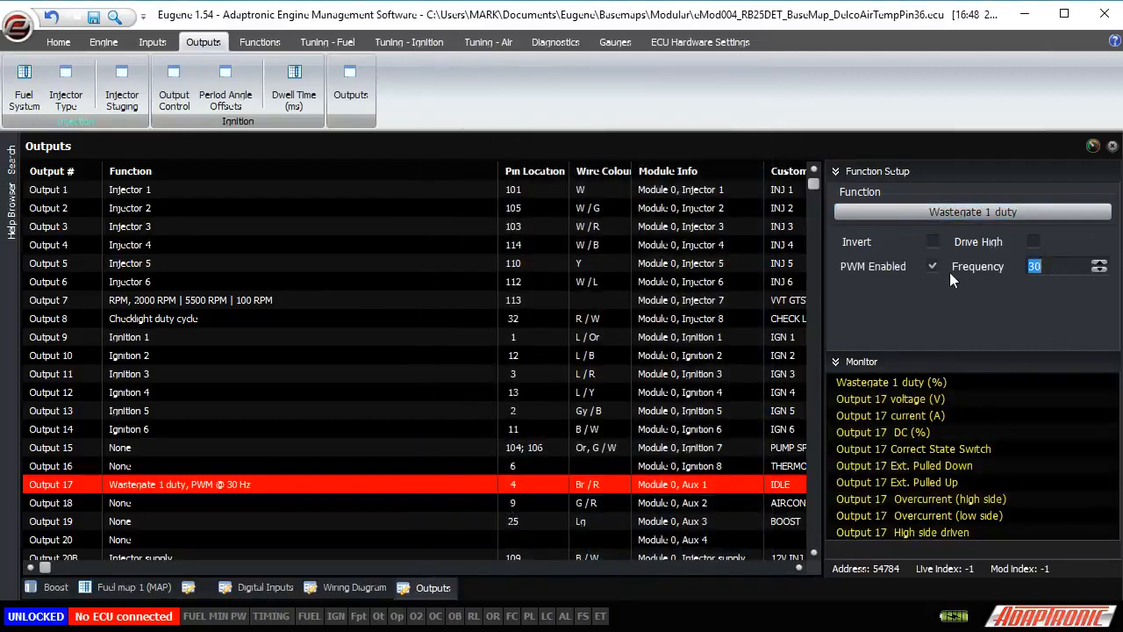
pyautogui.press('Tab')
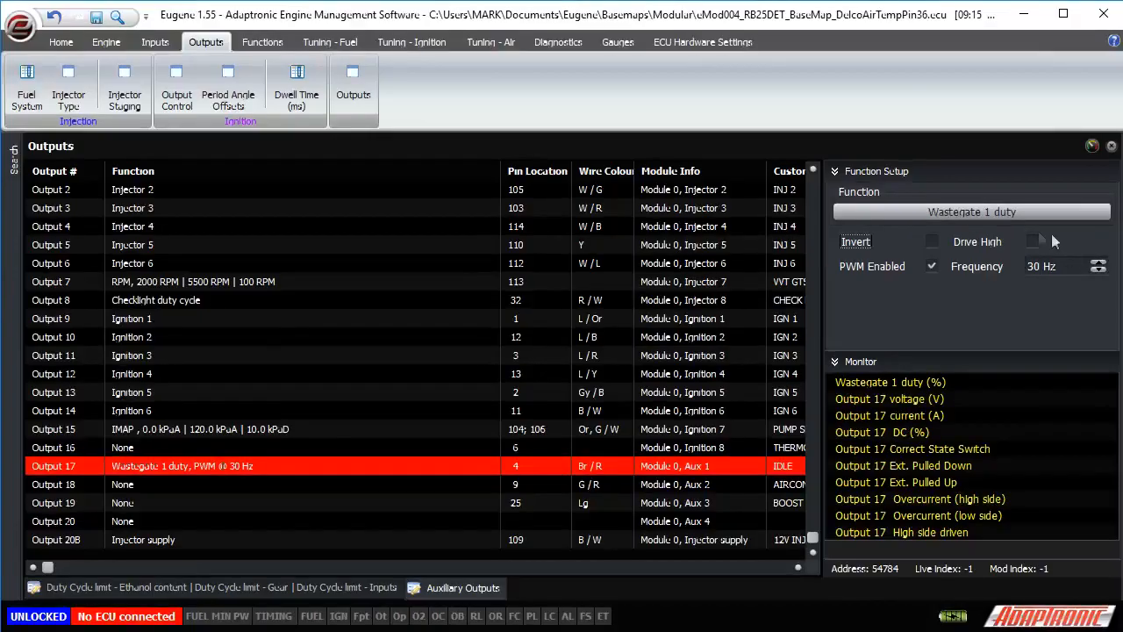
# Step: Open the function selection of output 17 and look at the Wastegate 2 duty channel
pyautogui.click(1003, 211)
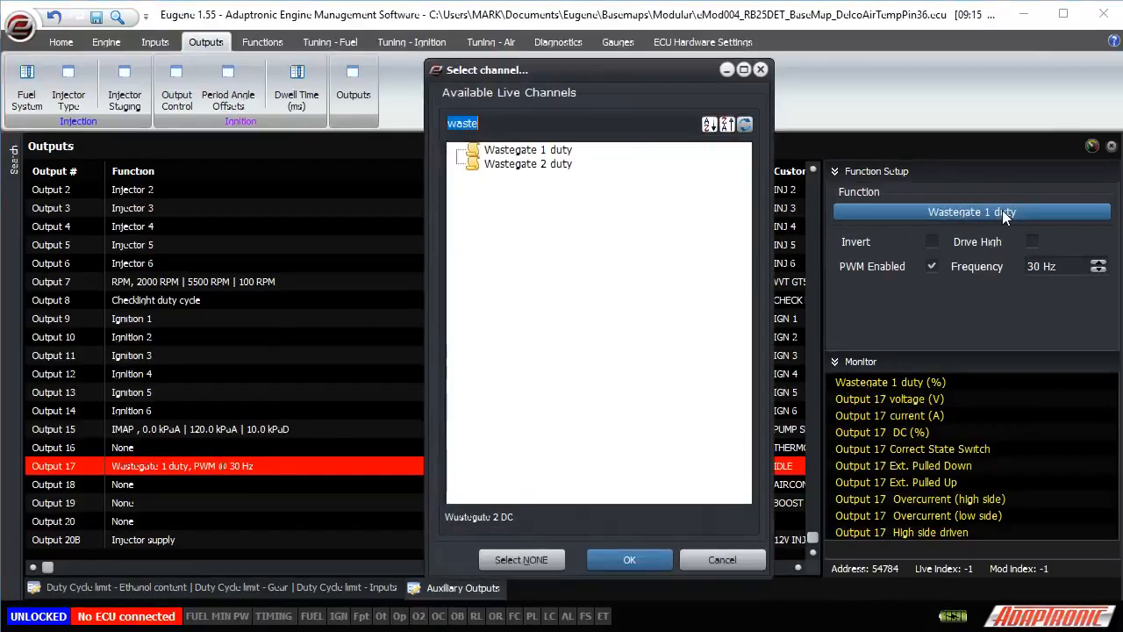
pyautogui.click(554, 167)
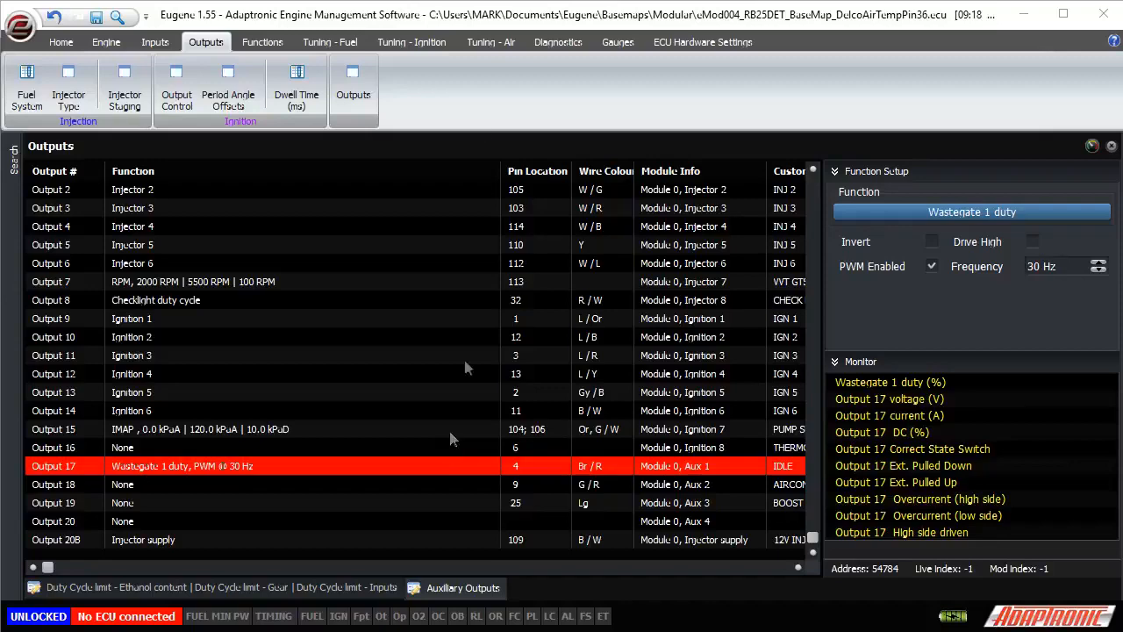
# Step: Enable dual boost maps in the boost settings and view Duty Cycle Map 1 and Duty Cycle Map 2
pyautogui.click(490, 44)
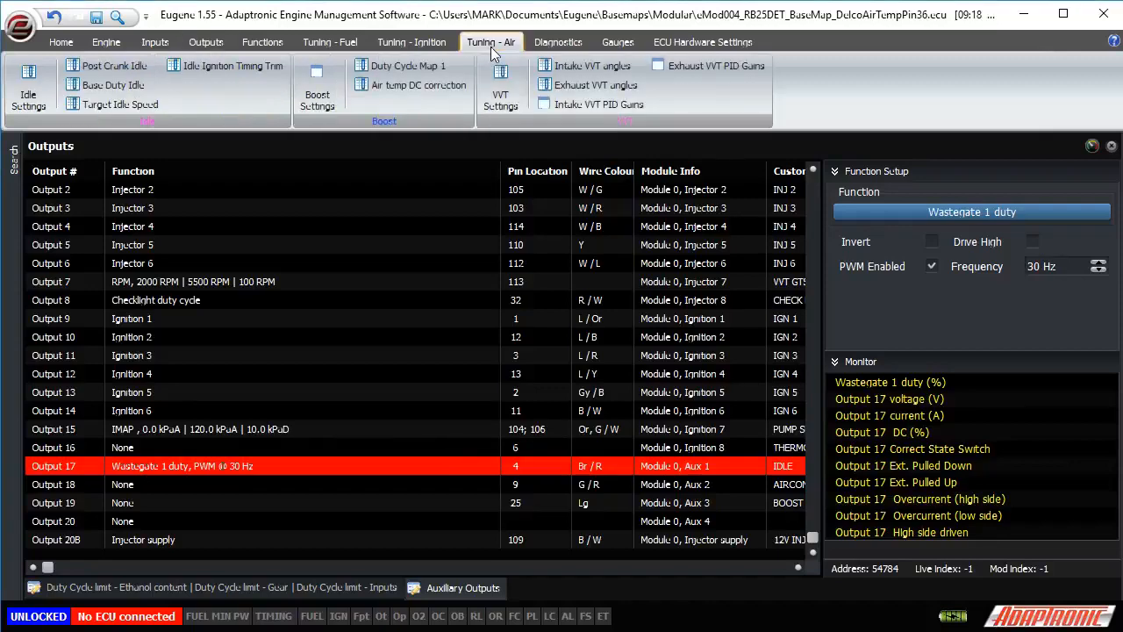
pyautogui.click(447, 69)
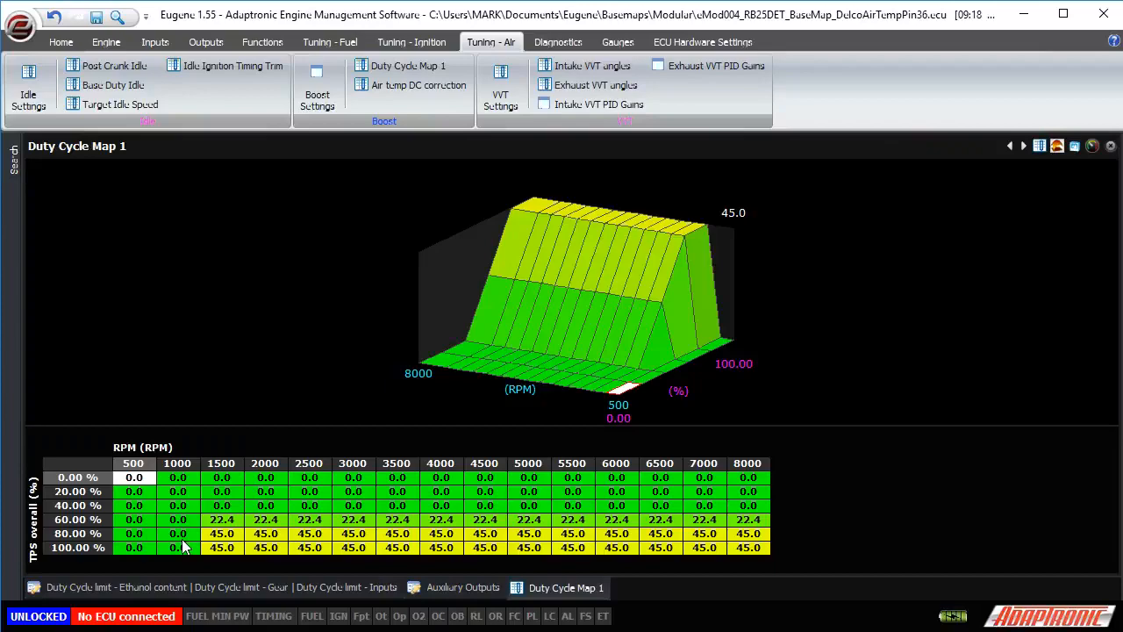
pyautogui.click(317, 95)
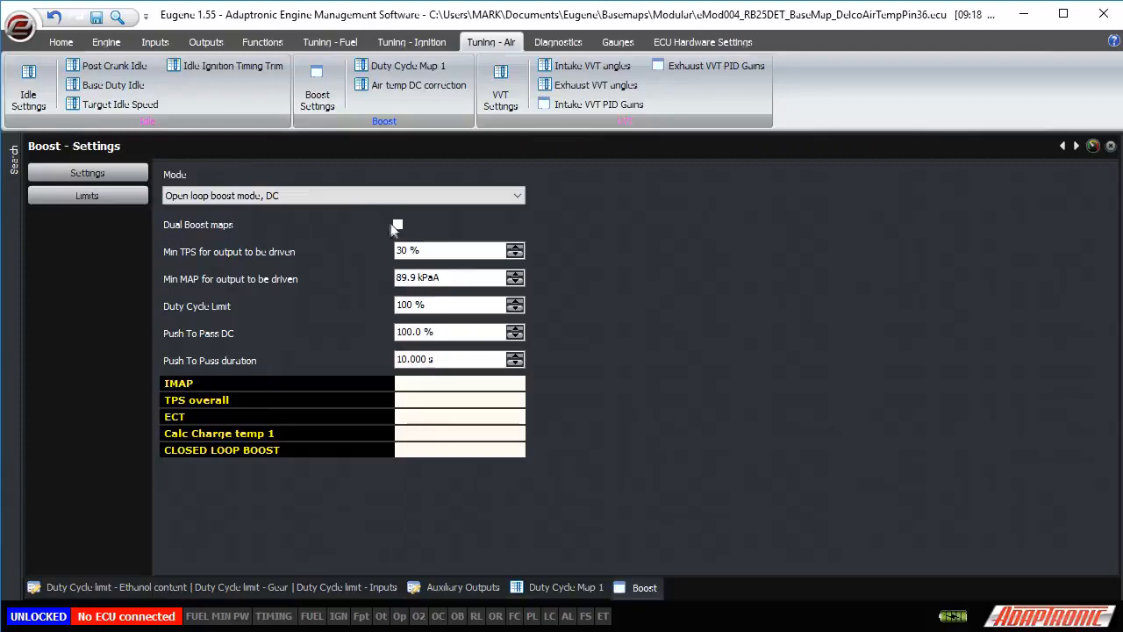
pyautogui.click(397, 226)
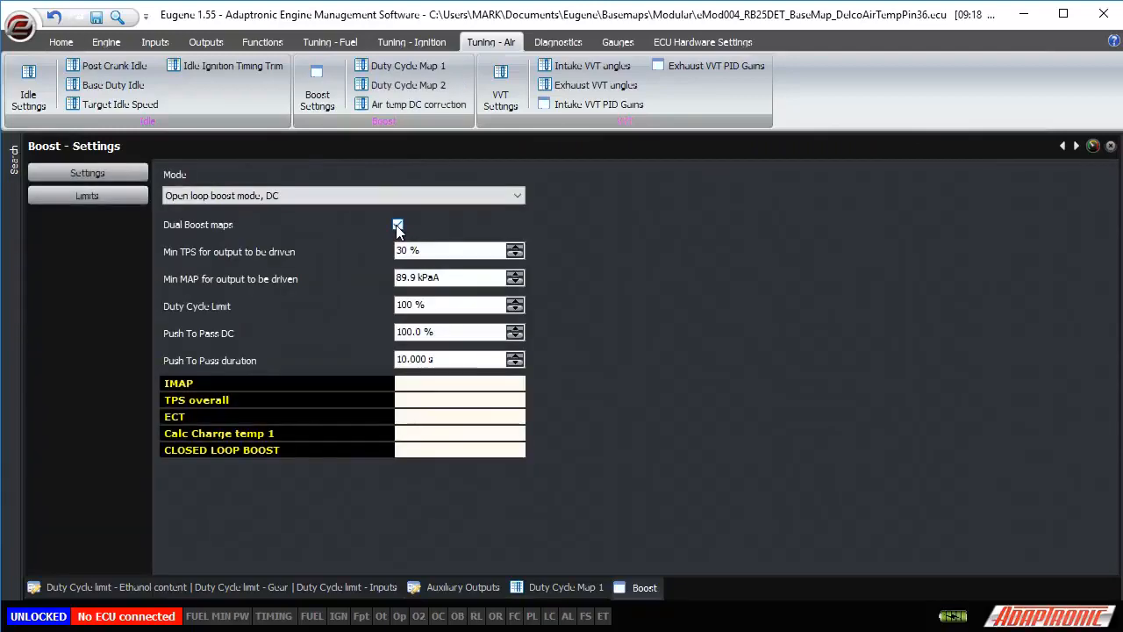
pyautogui.click(419, 66)
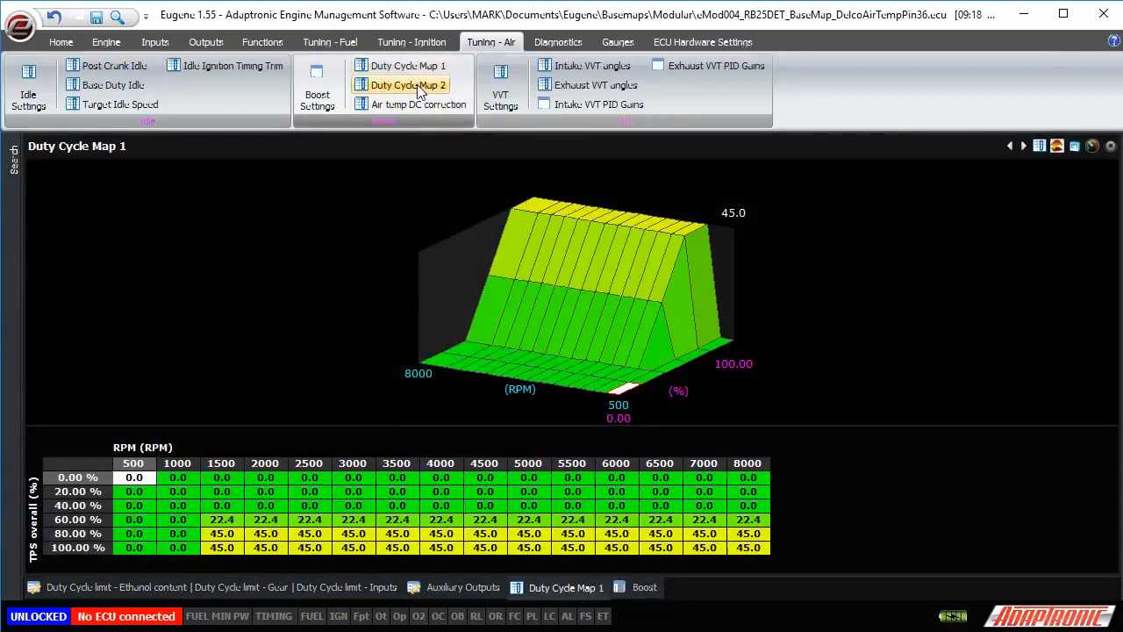
pyautogui.click(417, 84)
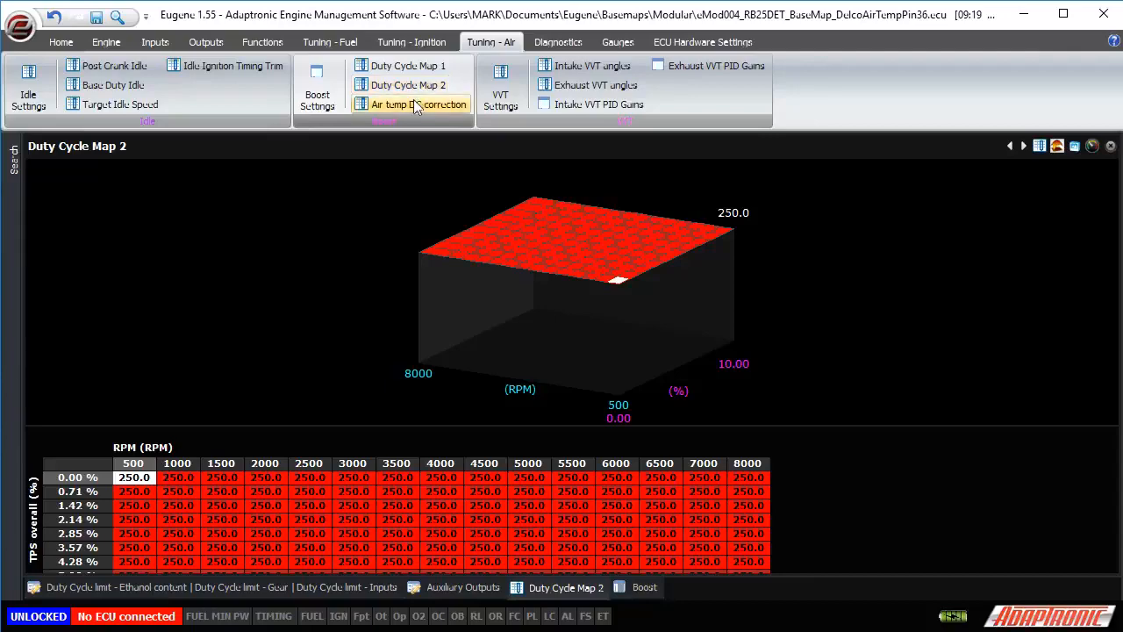
# Step: Set the Air temp DC correction to -5 in the 0 and 17 °C MAT columns for all IMAP rows
pyautogui.click(414, 103)
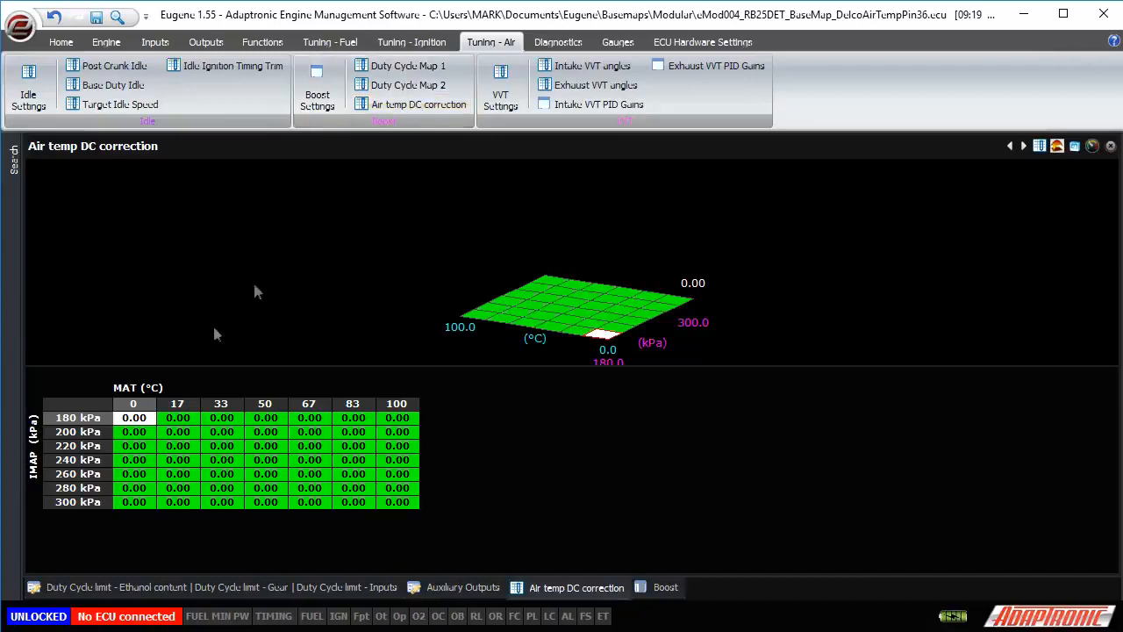
pyautogui.moveTo(138, 423); pyautogui.dragTo(173, 504)
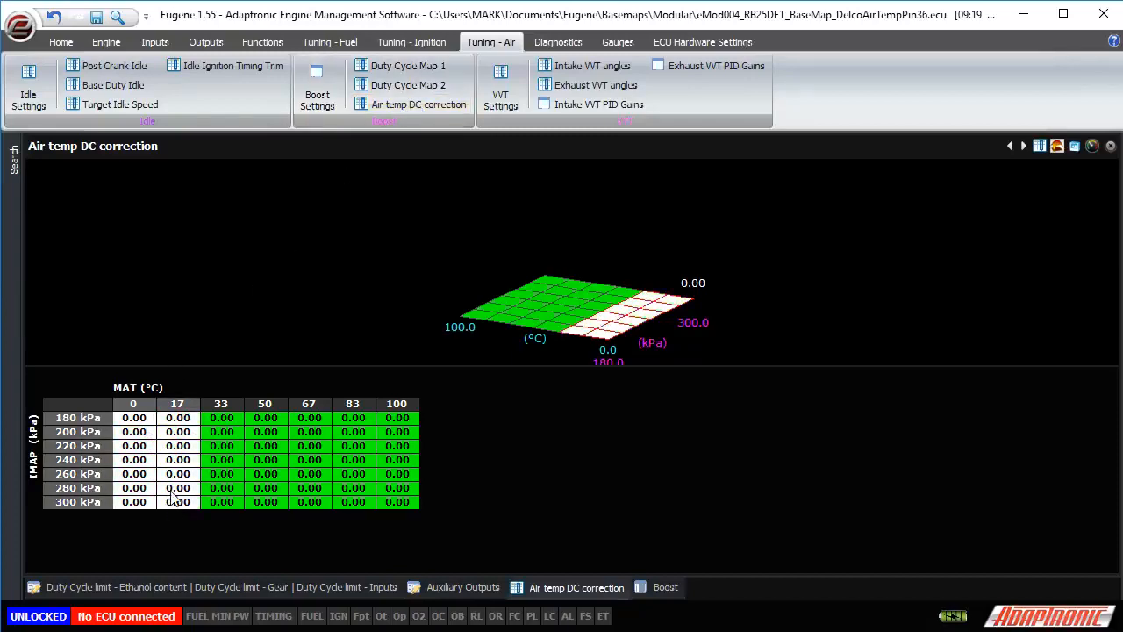
pyautogui.press('Delete')
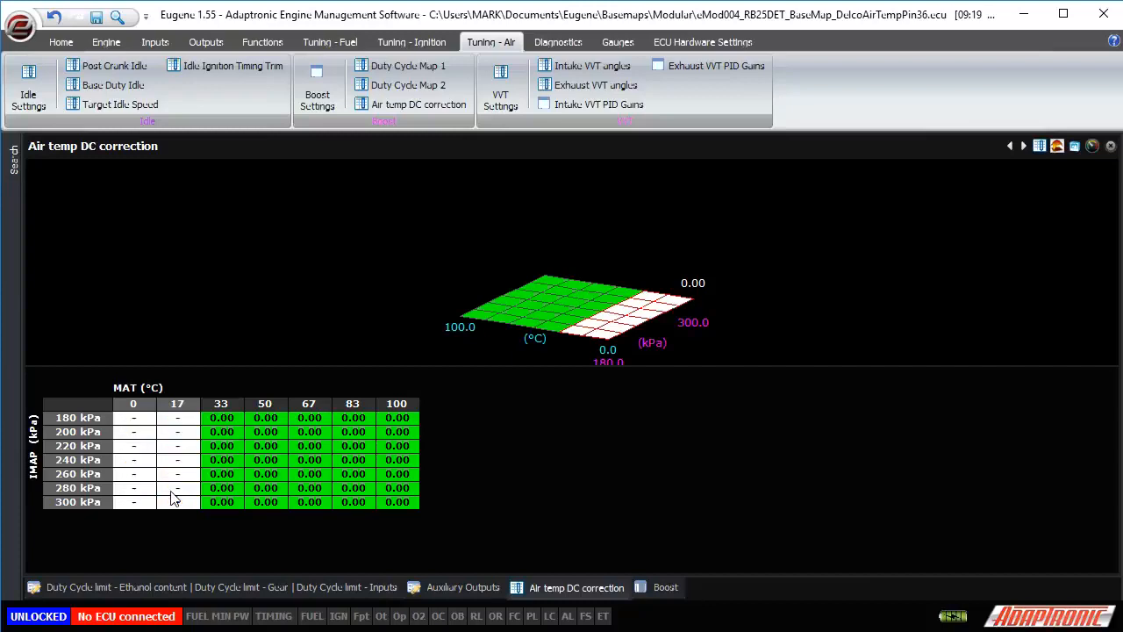
pyautogui.write('-5')
pyautogui.press('Return')
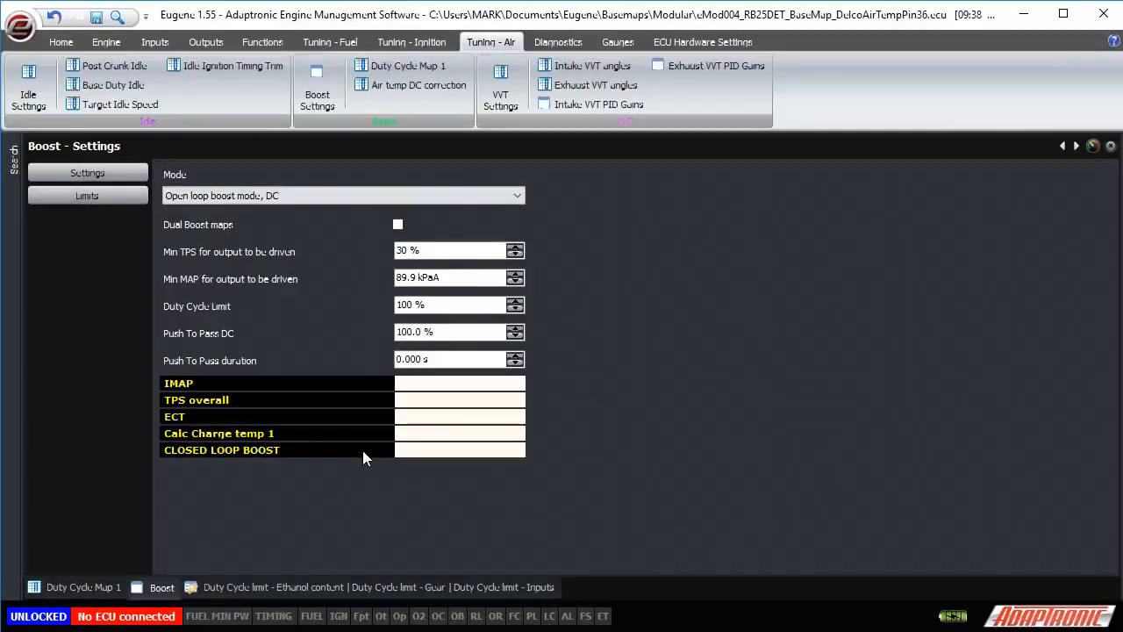
# Step: Enable limiting boost by ethanol content and compare its duty cycle limit table with Duty Cycle Map 1
pyautogui.click(109, 198)
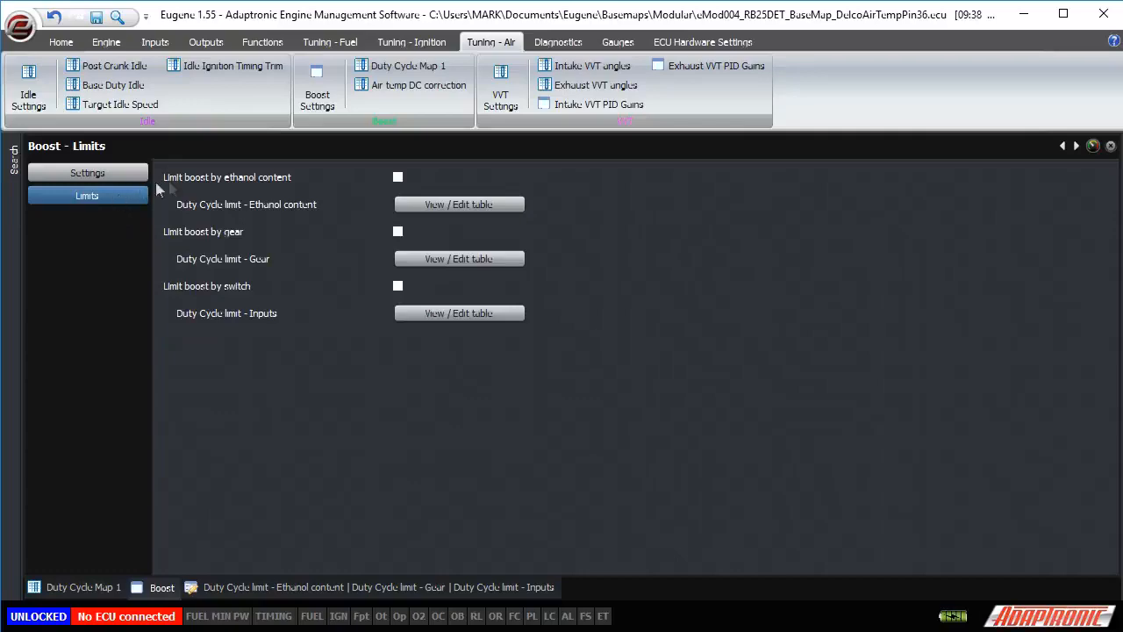
pyautogui.click(397, 178)
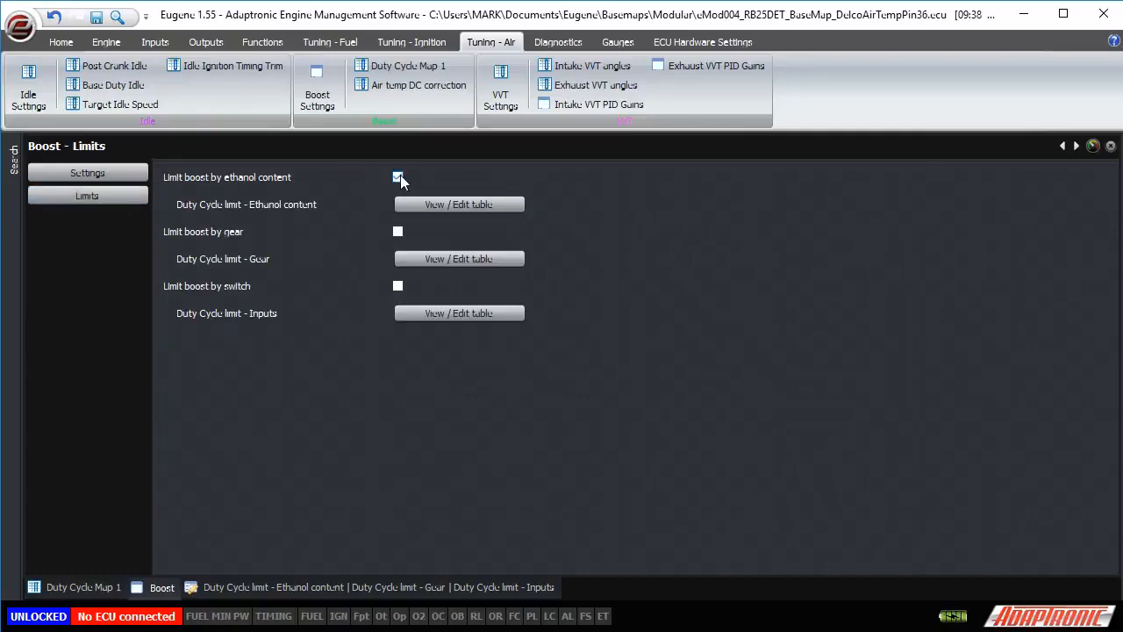
pyautogui.click(417, 202)
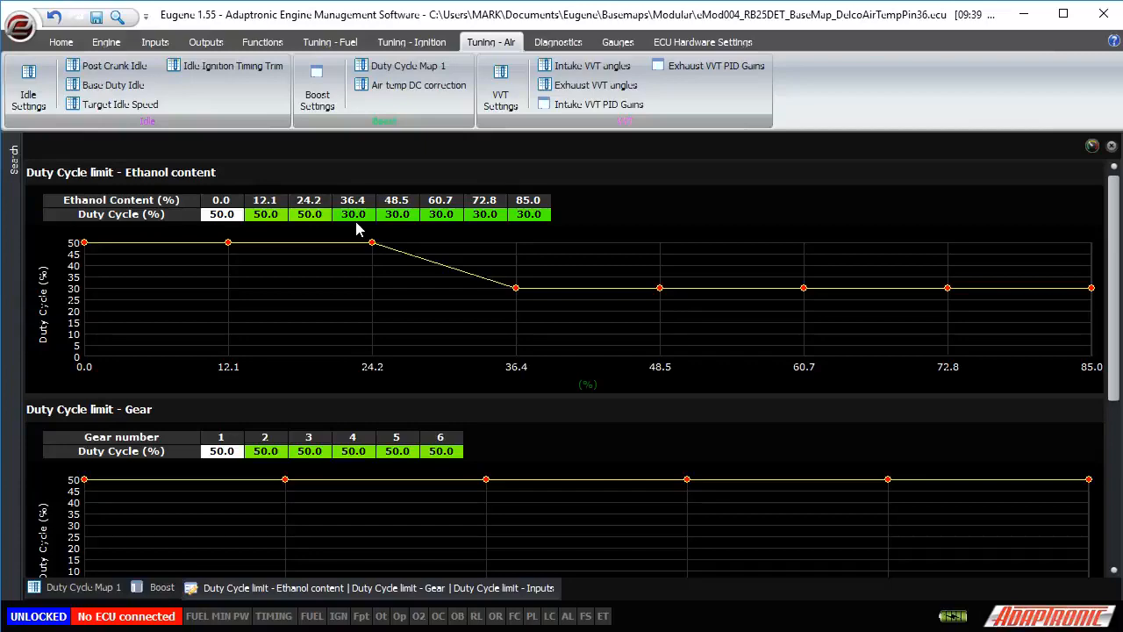
pyautogui.click(404, 67)
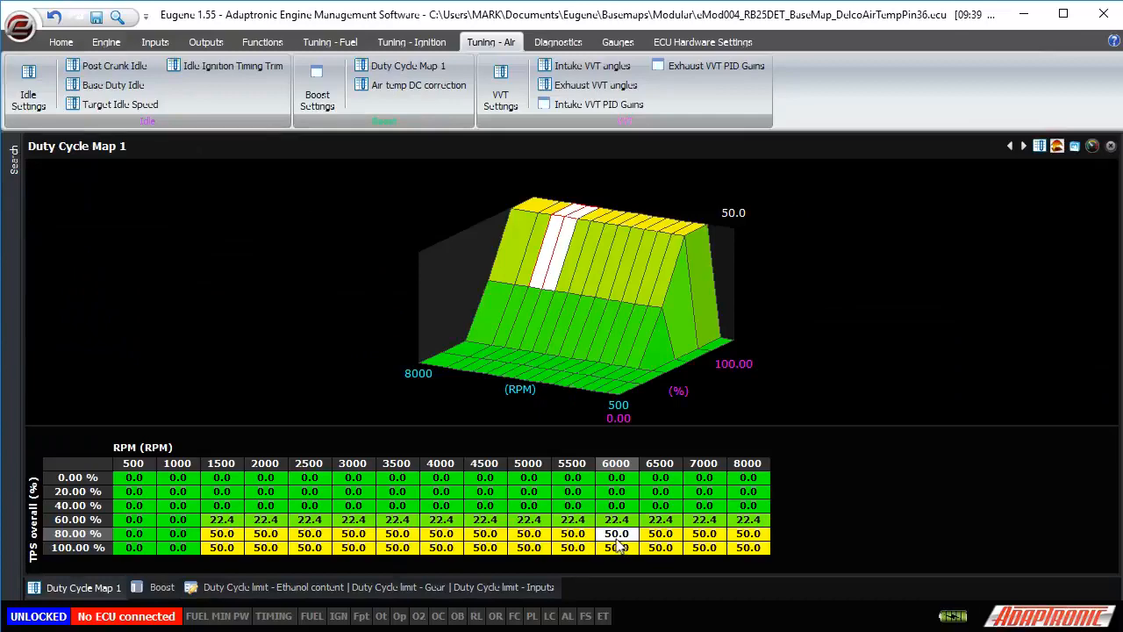
# Step: Enable limiting boost by gear and by switch in the boost limits, and view the gear duty cycle limit table
pyautogui.click(159, 590)
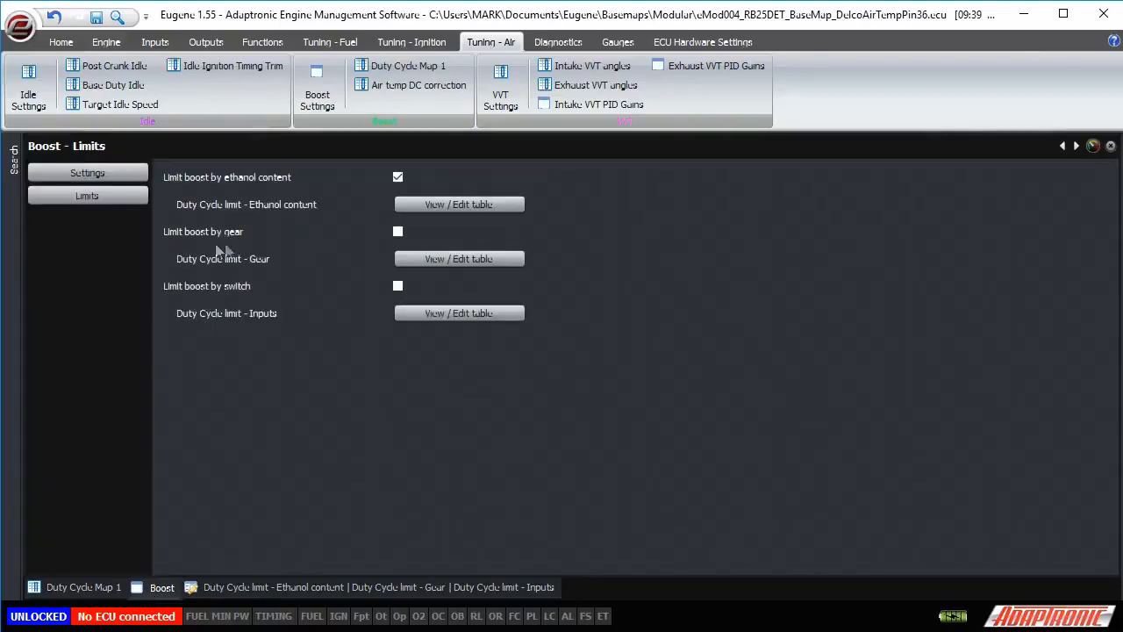
pyautogui.click(397, 231)
pyautogui.click(409, 259)
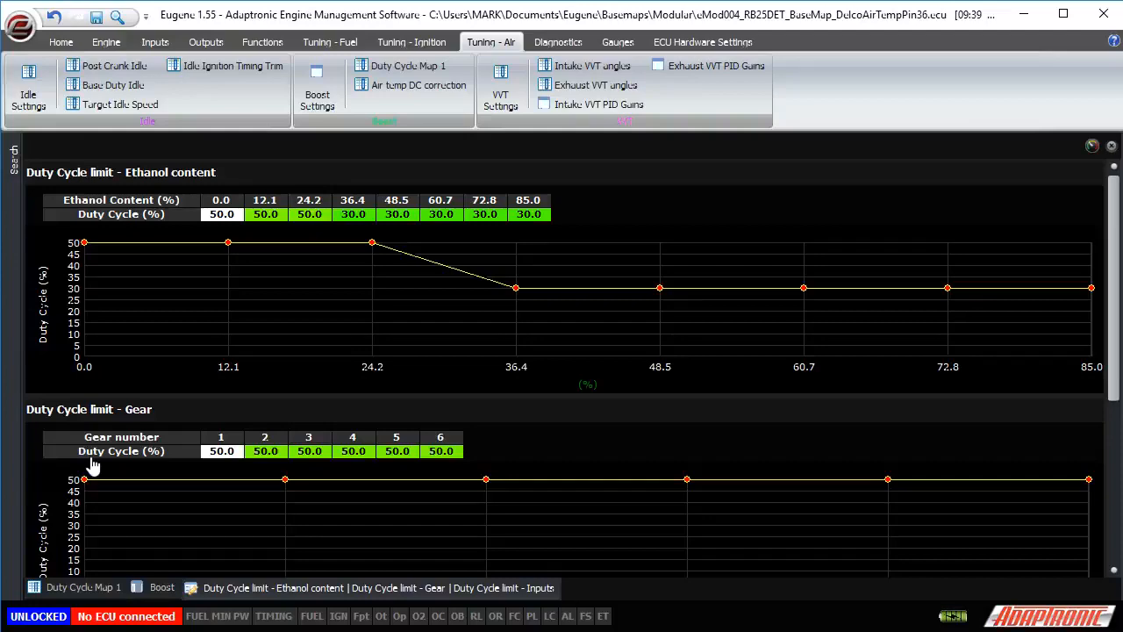
pyautogui.click(158, 588)
pyautogui.click(397, 286)
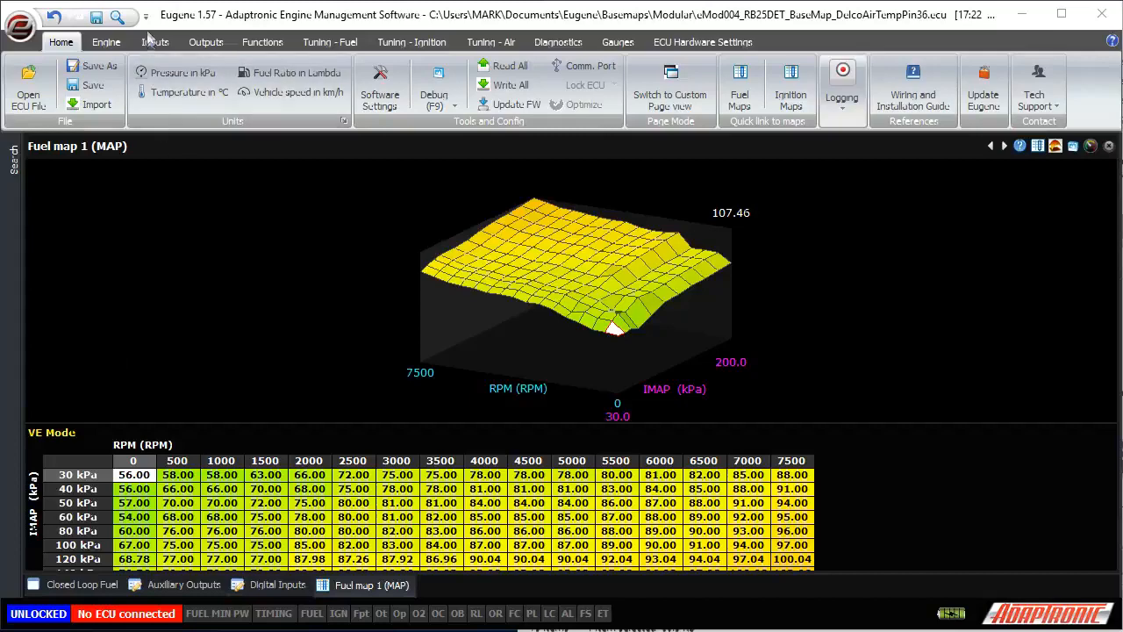
# Step: Assign the Boost setting 1 function to digital Input 1
pyautogui.click(154, 42)
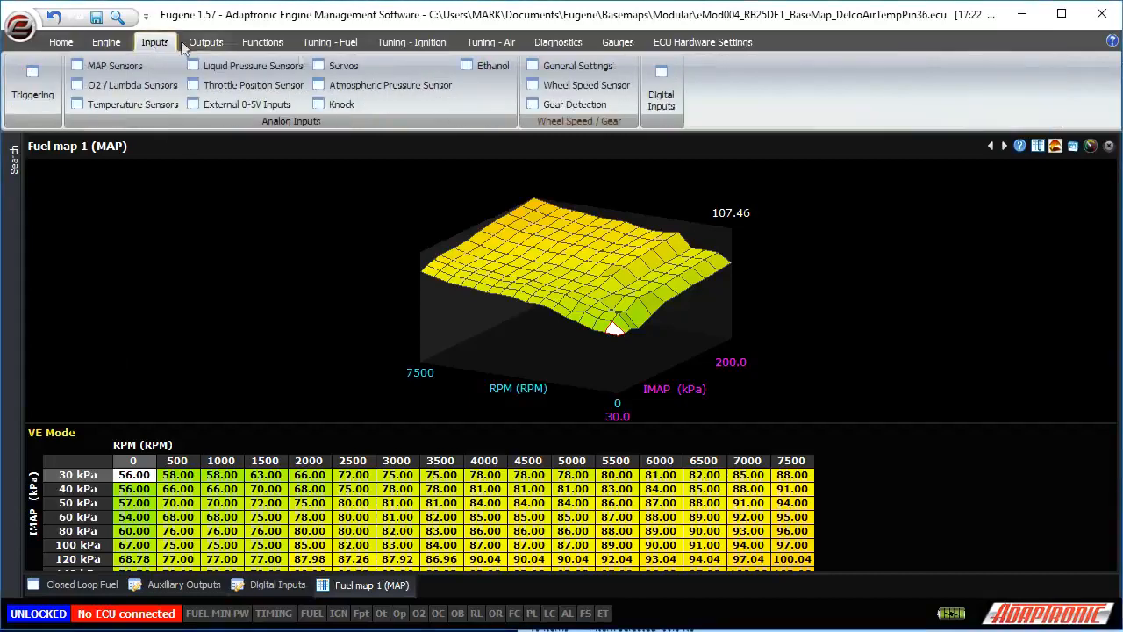
pyautogui.click(662, 92)
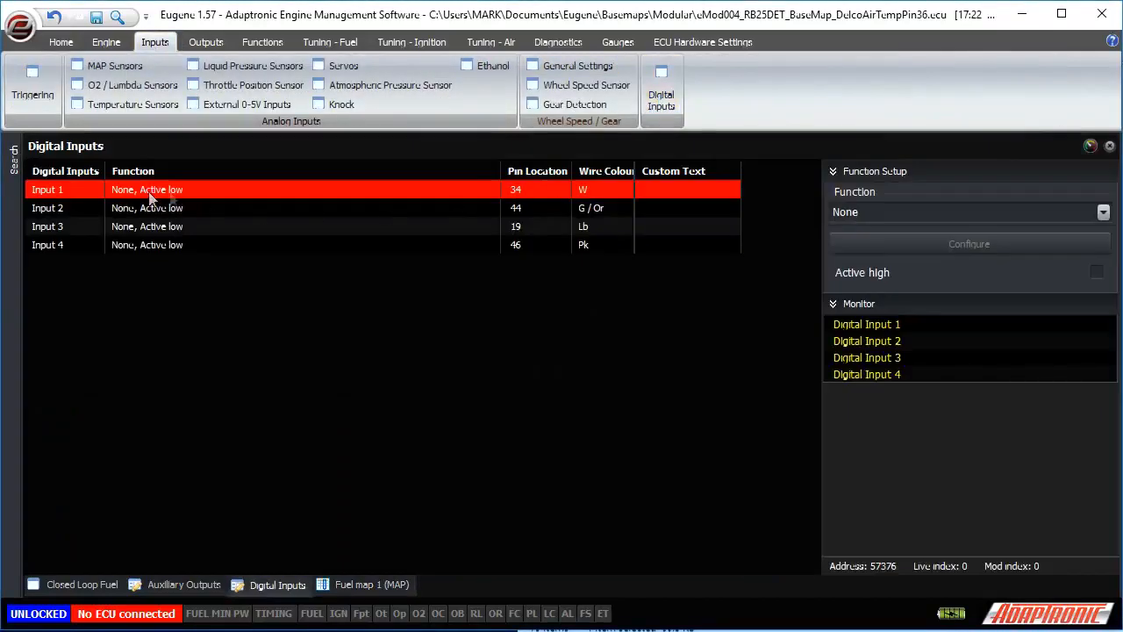
pyautogui.click(1103, 214)
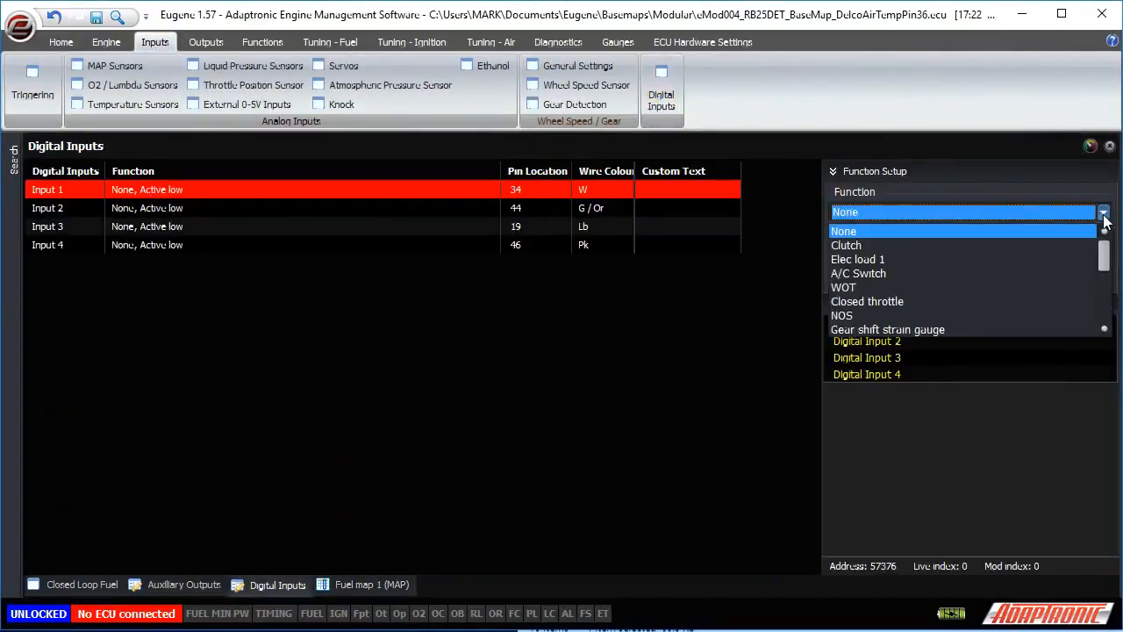
pyautogui.scroll(-3, 916, 299)
pyautogui.click(916, 299)
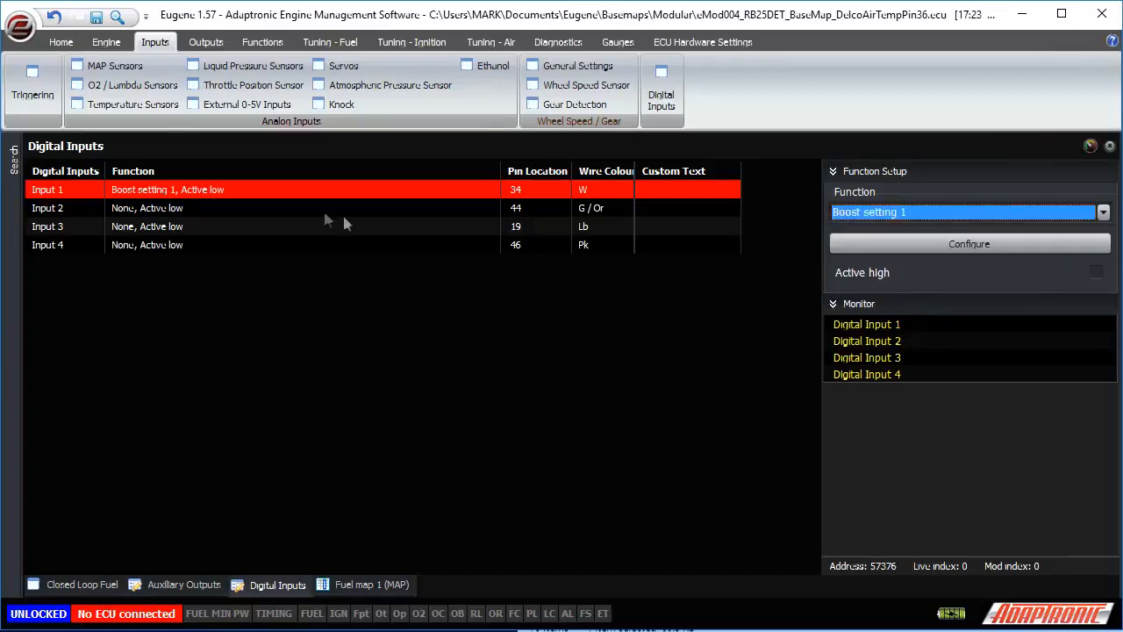
# Step: Assign the Boost setting 2 function to digital Input 2
pyautogui.click(243, 209)
pyautogui.click(963, 213)
pyautogui.scroll(-3, 961, 301)
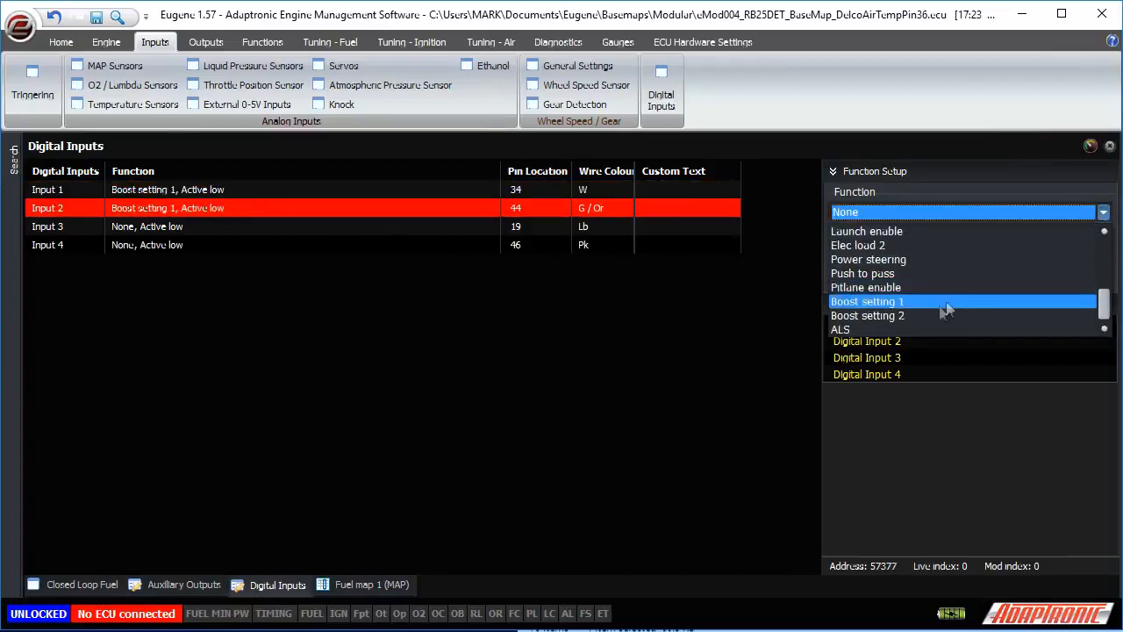
pyautogui.click(949, 315)
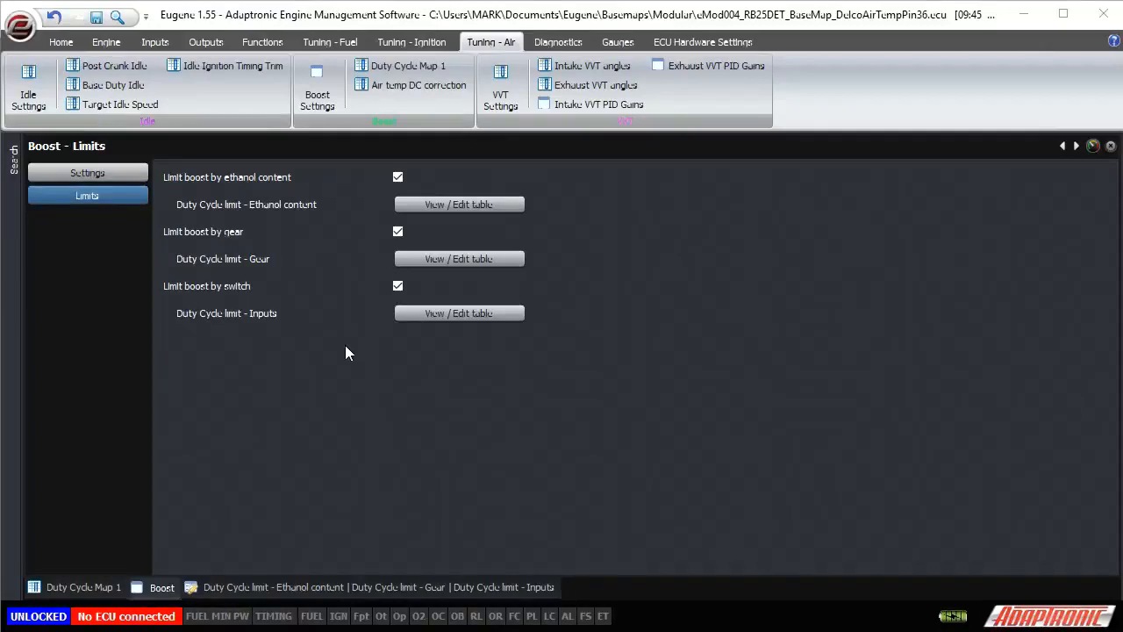
# Step: Set the Push To Pass duration to 50 s in the general boost settings
pyautogui.click(103, 172)
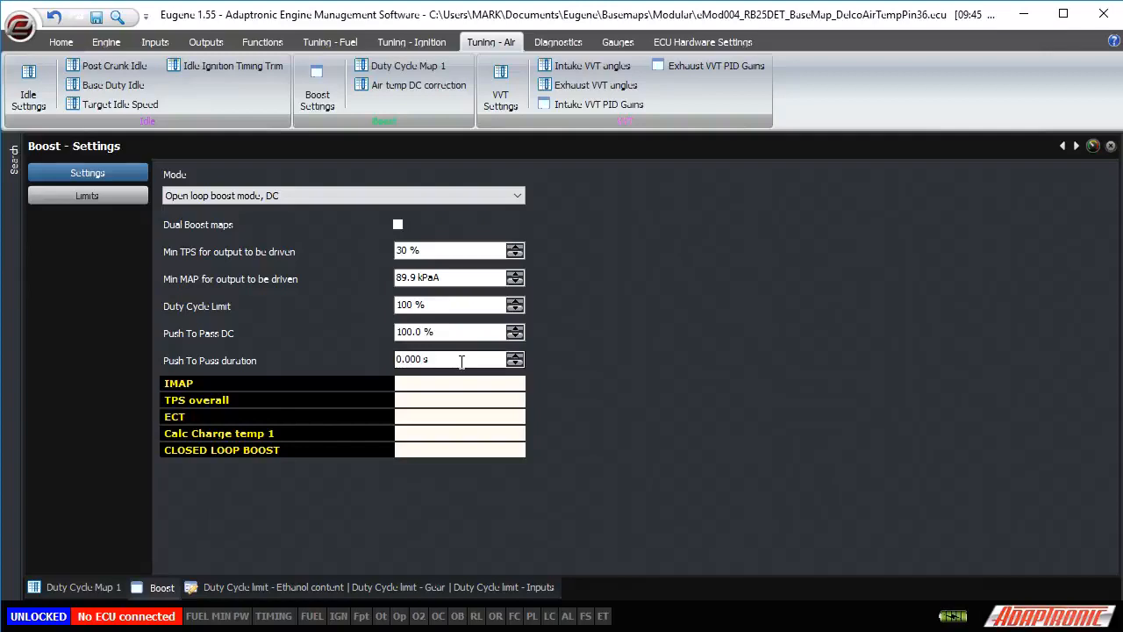
pyautogui.click(462, 361)
pyautogui.write('5')
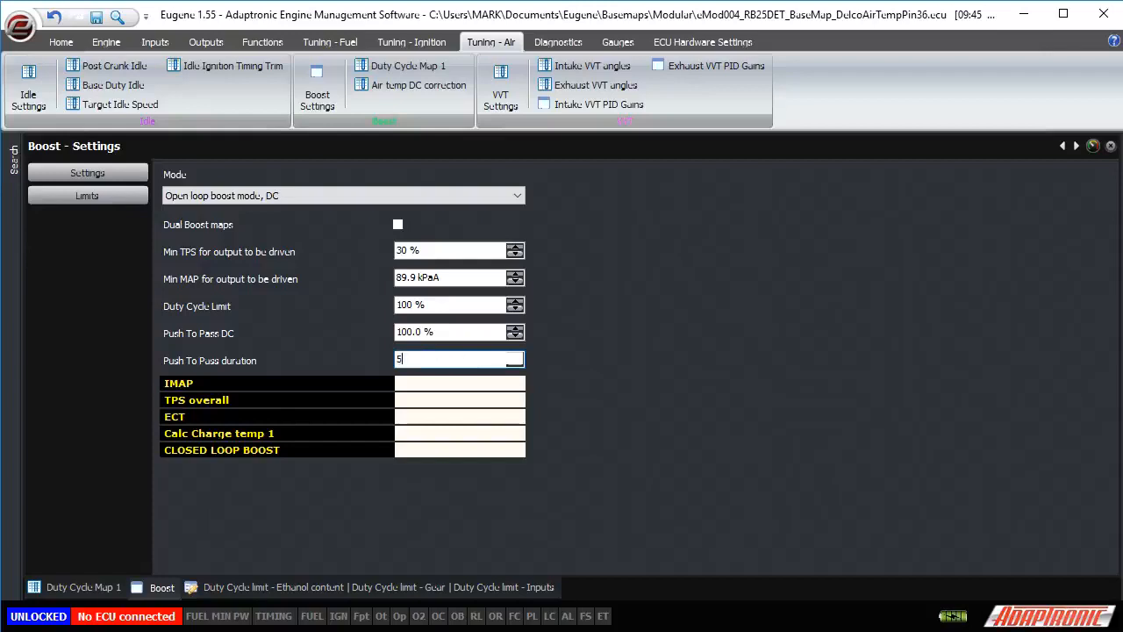
pyautogui.write('0')
pyautogui.press('Return')
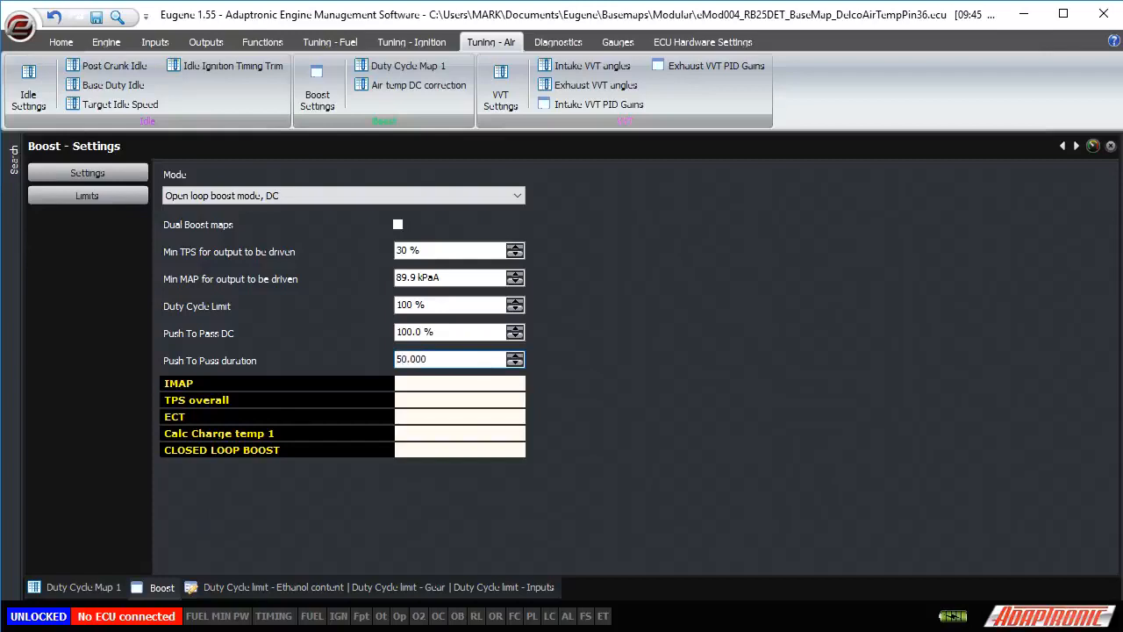